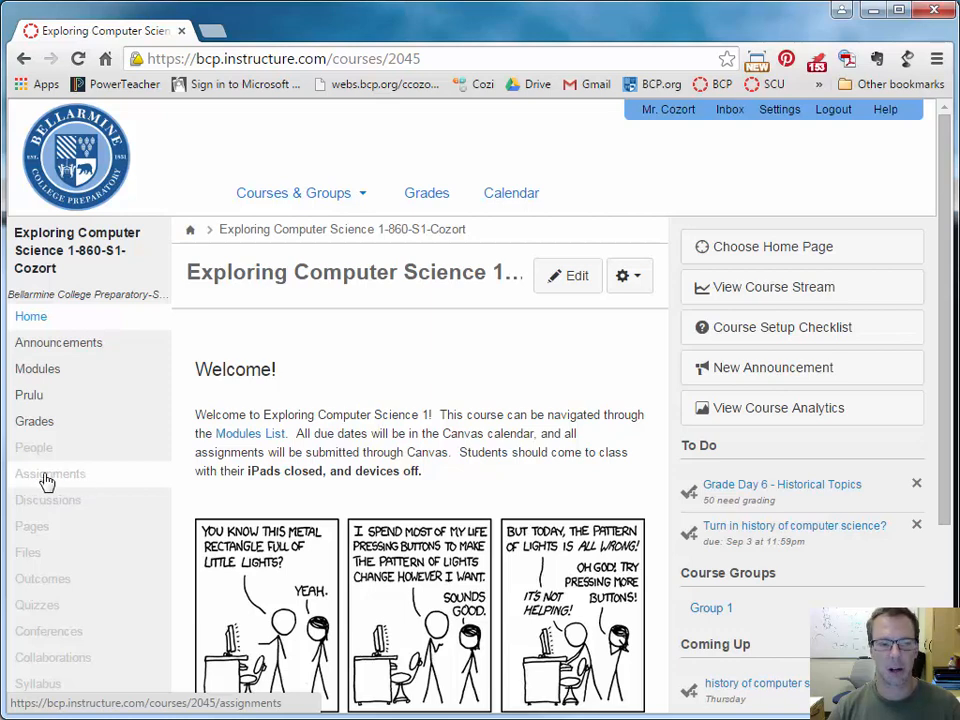
- Open the course's Assignments page and look through its assignment groups
left_click(79, 481)
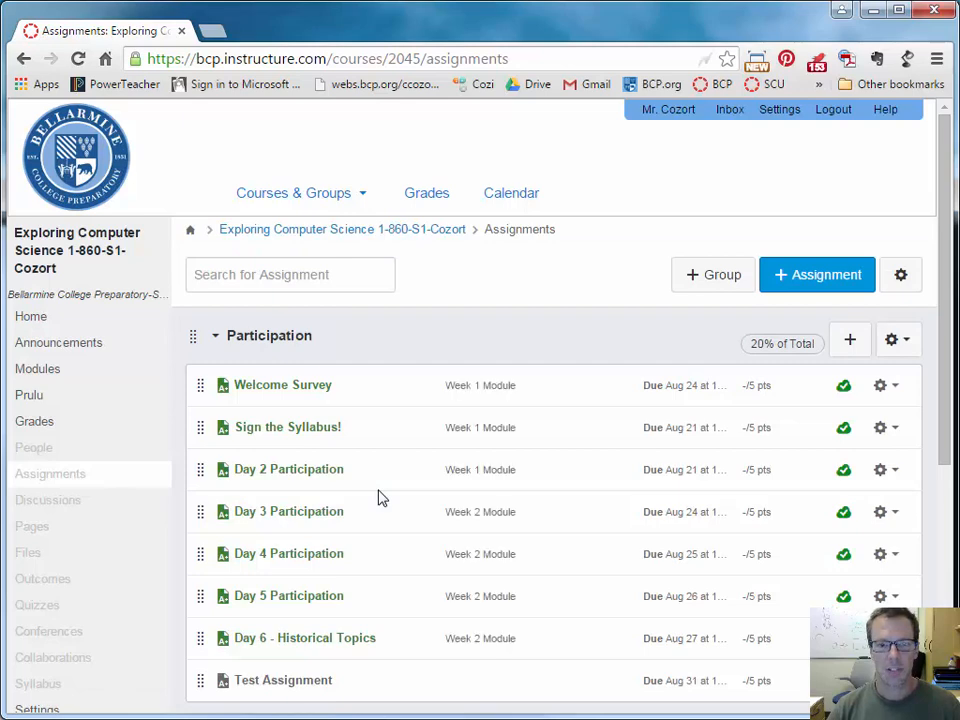
scroll(538, 345, "down", 1)
scroll(538, 356, "down", 1)
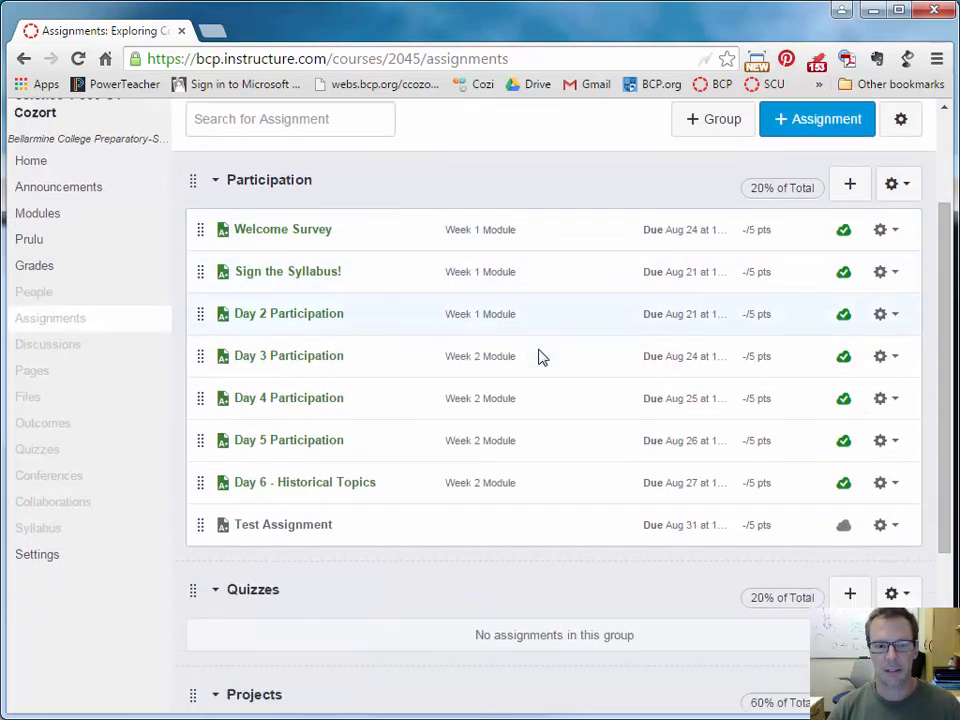
scroll(538, 356, "down", 1)
scroll(538, 356, "up", 1)
scroll(520, 356, "up", 2)
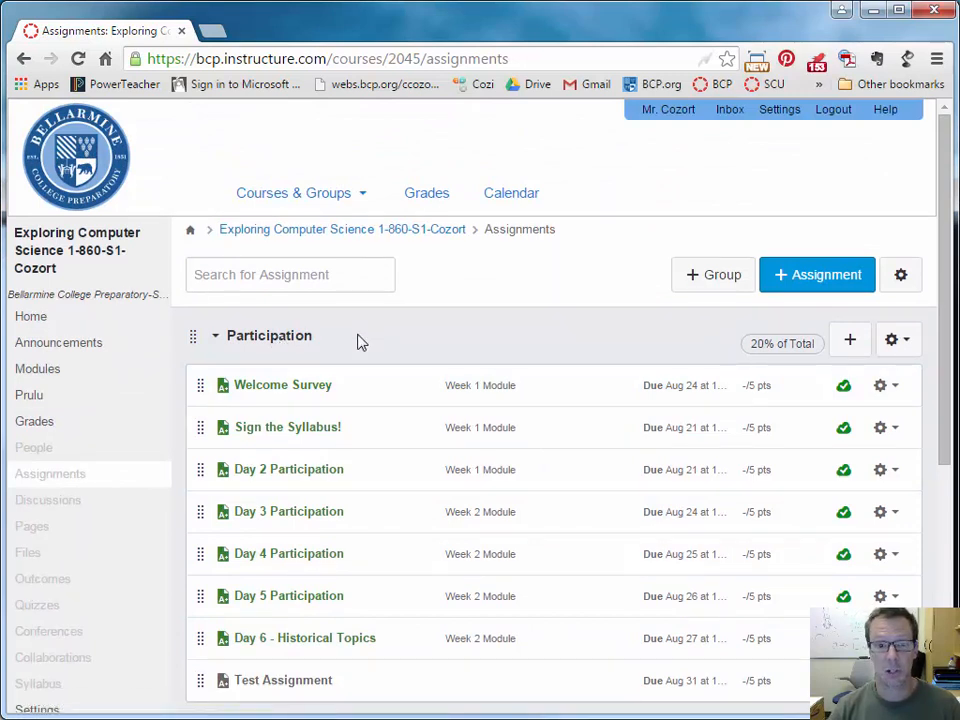
- Move Test Assignment above Day 6 - Historical Topics in the Participation group
scroll(361, 342, "down", 1)
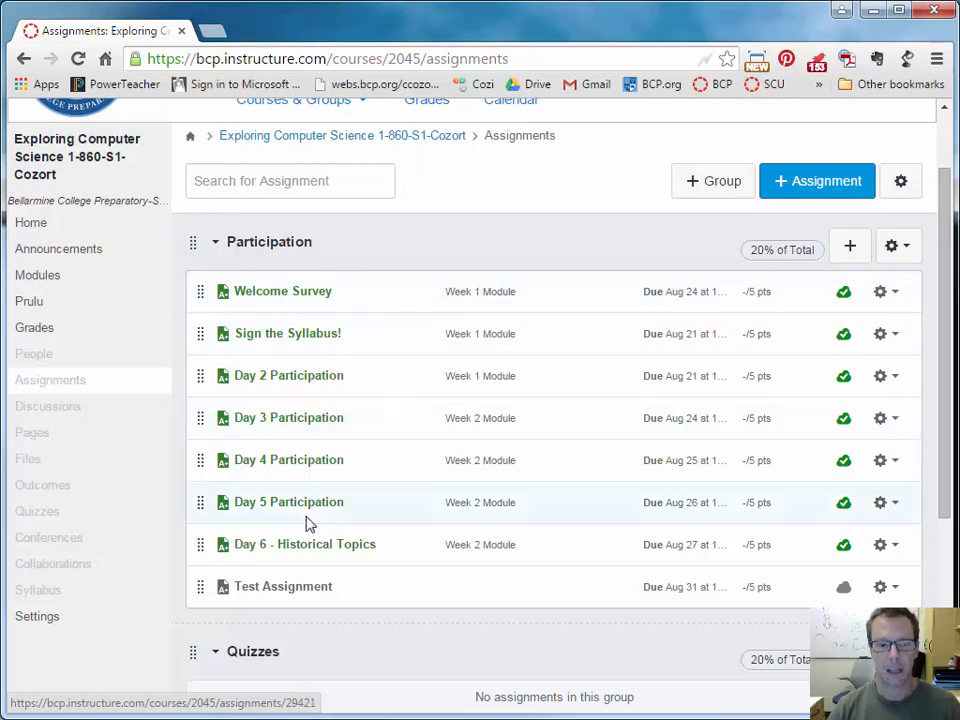
scroll(306, 522, "down", 1)
scroll(306, 527, "down", 1)
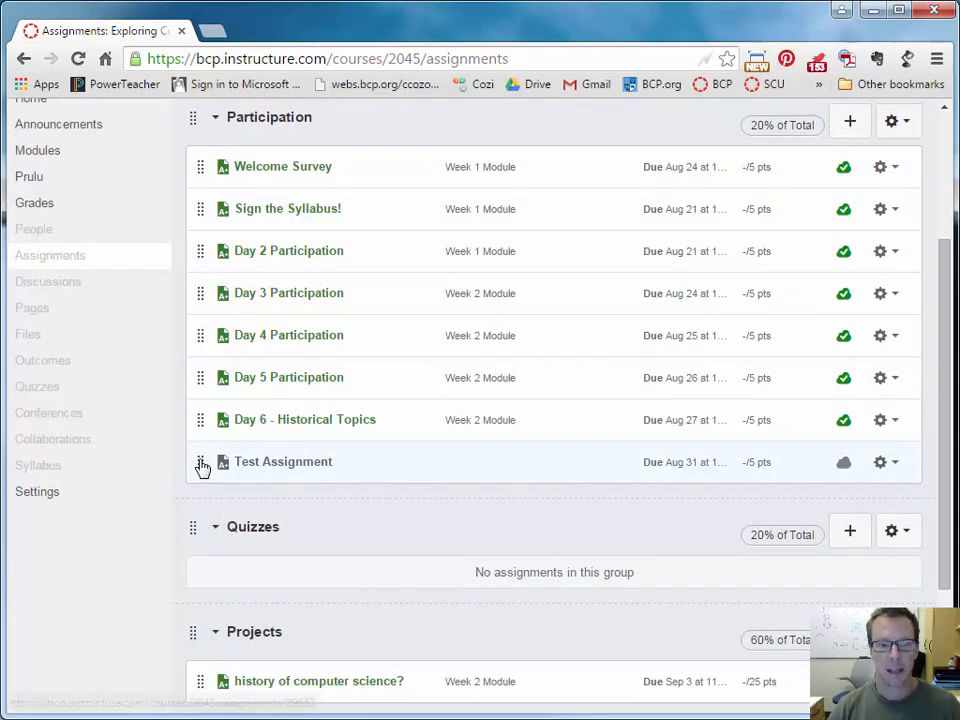
mouse_move(199, 463)
left_mouse_down()
mouse_move(201, 564)
mouse_move(203, 449)
mouse_move(199, 456)
left_mouse_up()
- Check the assignment group weights in the course's assignments settings and save the settings
scroll(484, 516, "up", 3)
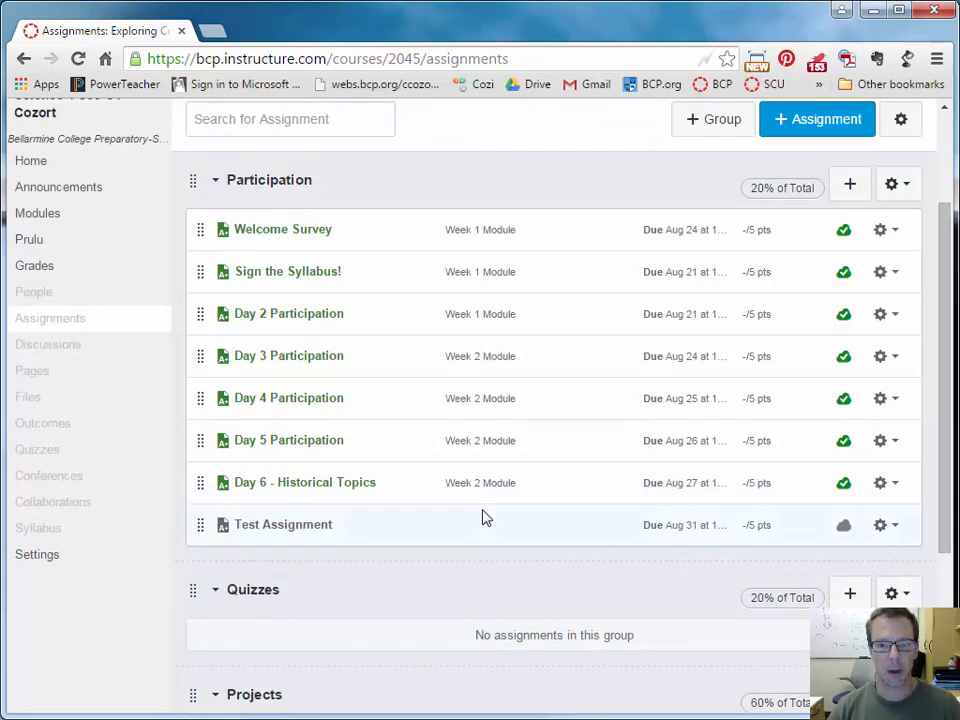
scroll(484, 516, "up", 1)
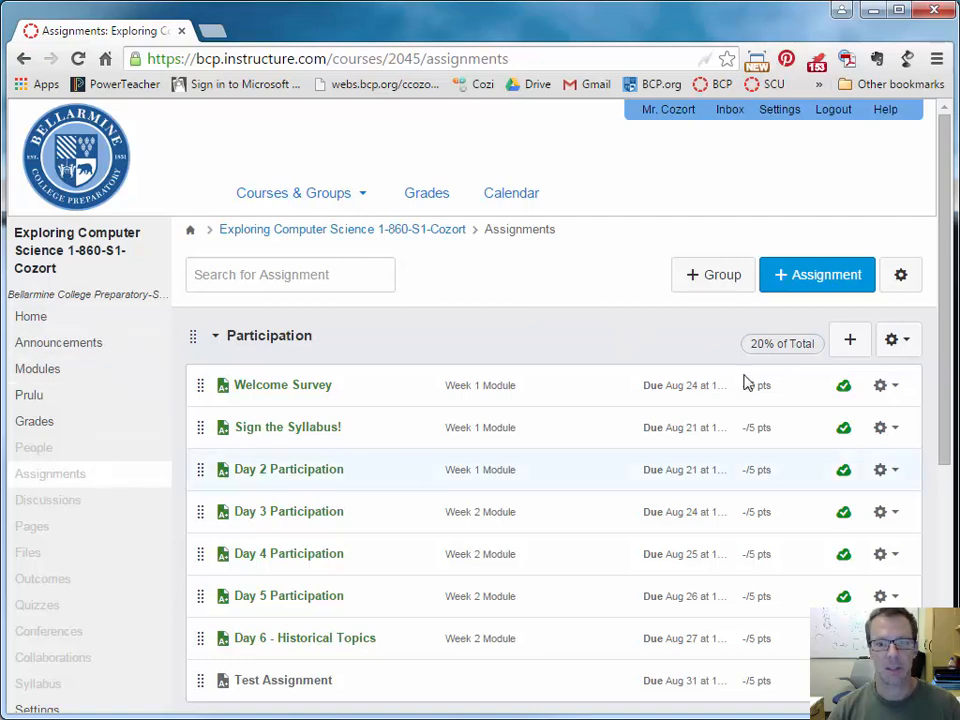
left_click(898, 278)
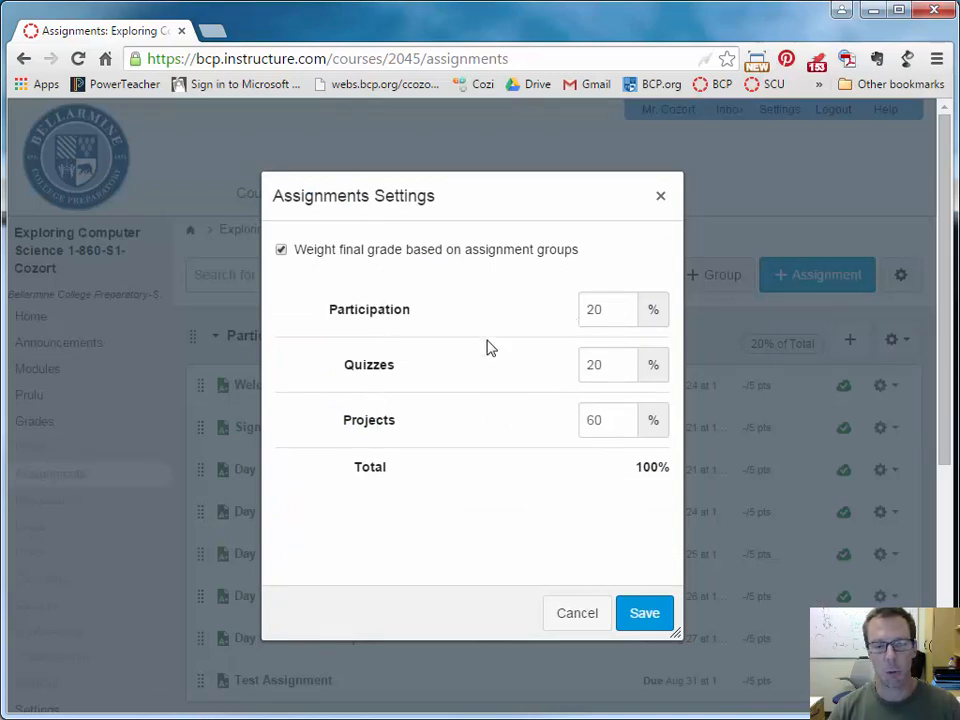
left_click(645, 620)
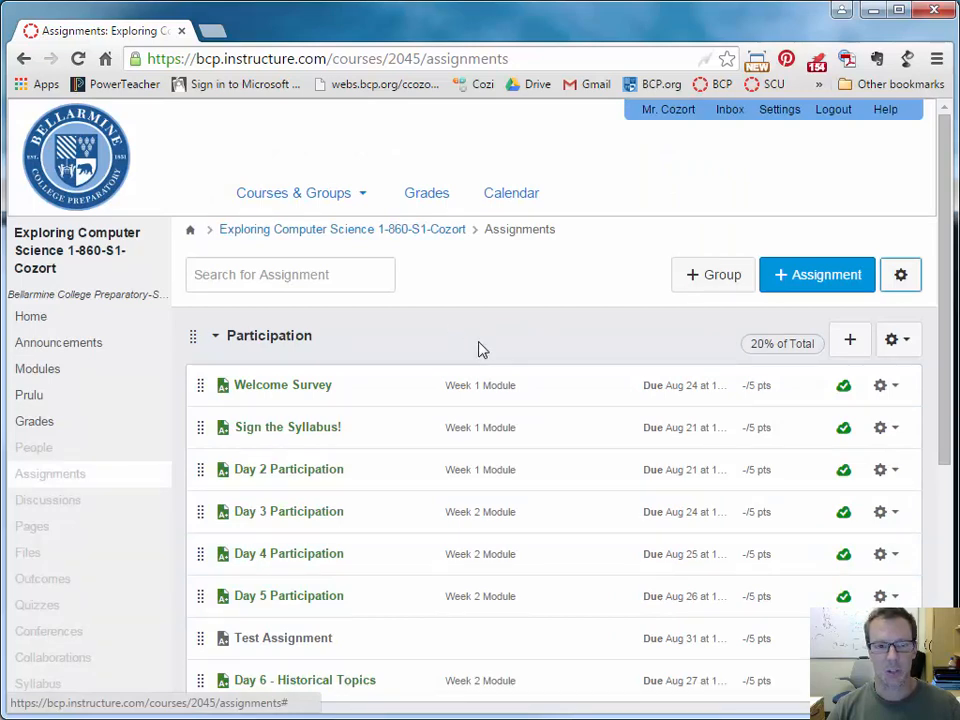
- Start a new item in the Participation group with the type Assignment and the name Label
scroll(480, 375, "down", 3)
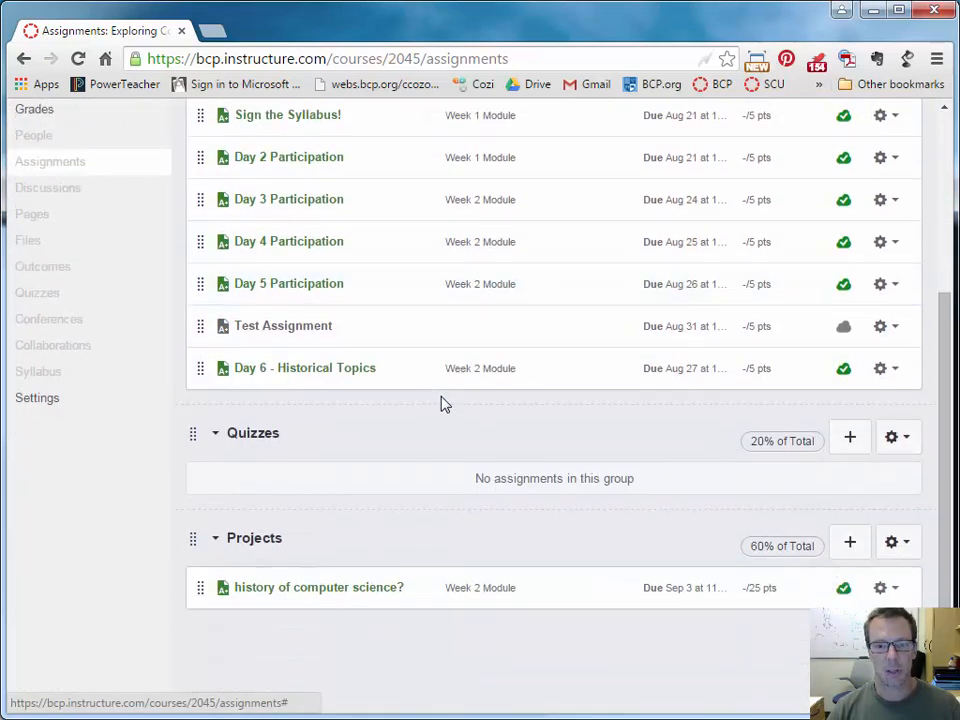
scroll(445, 404, "up", 3)
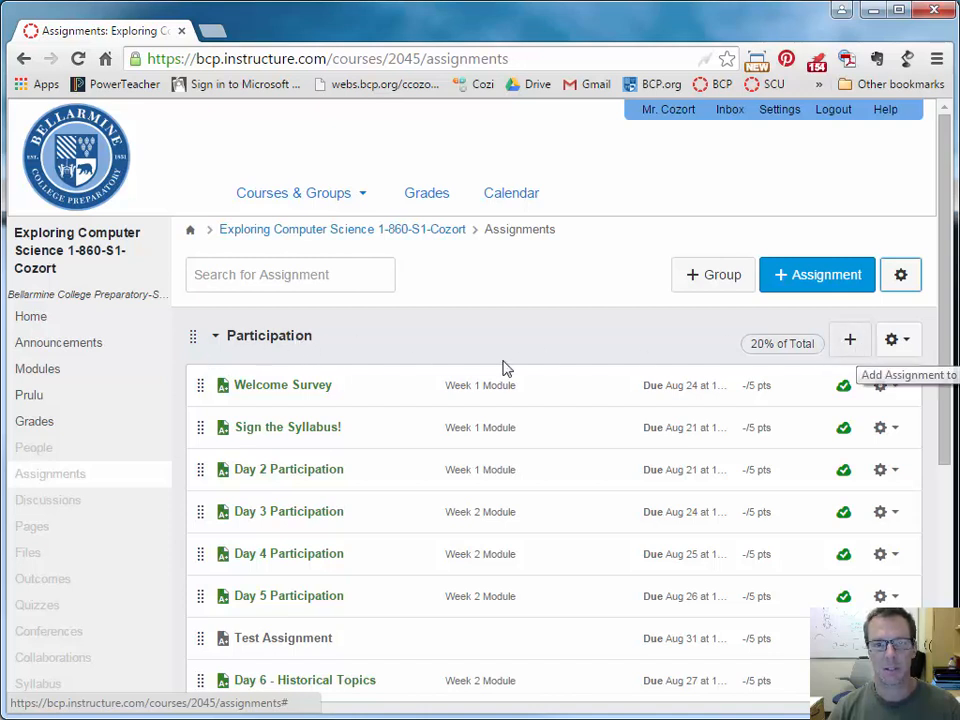
scroll(424, 396, "down", 3)
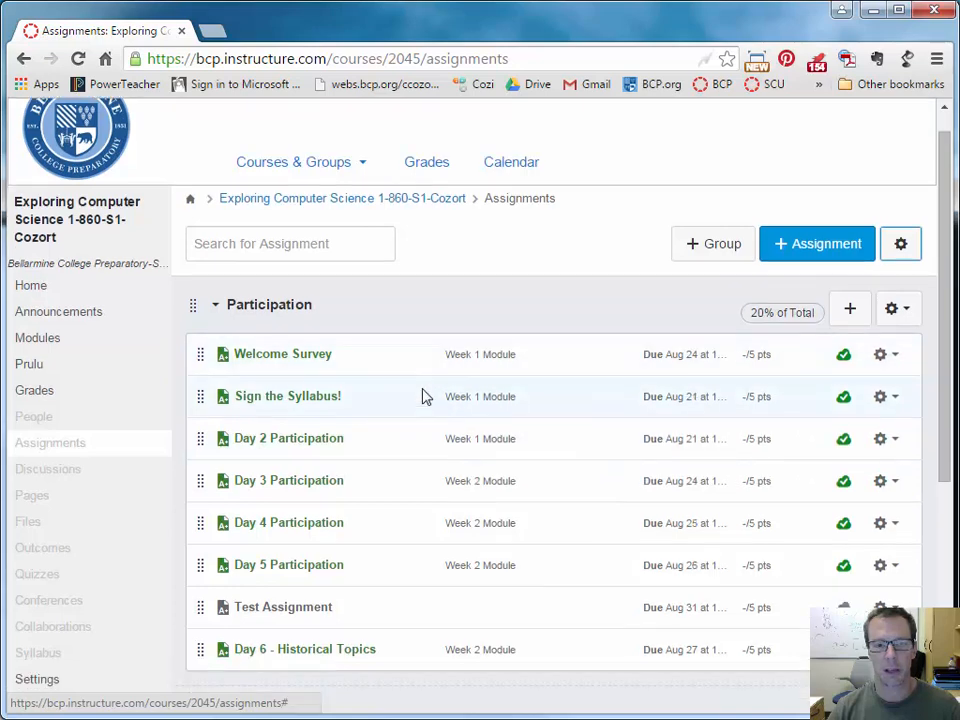
scroll(527, 431, "up", 3)
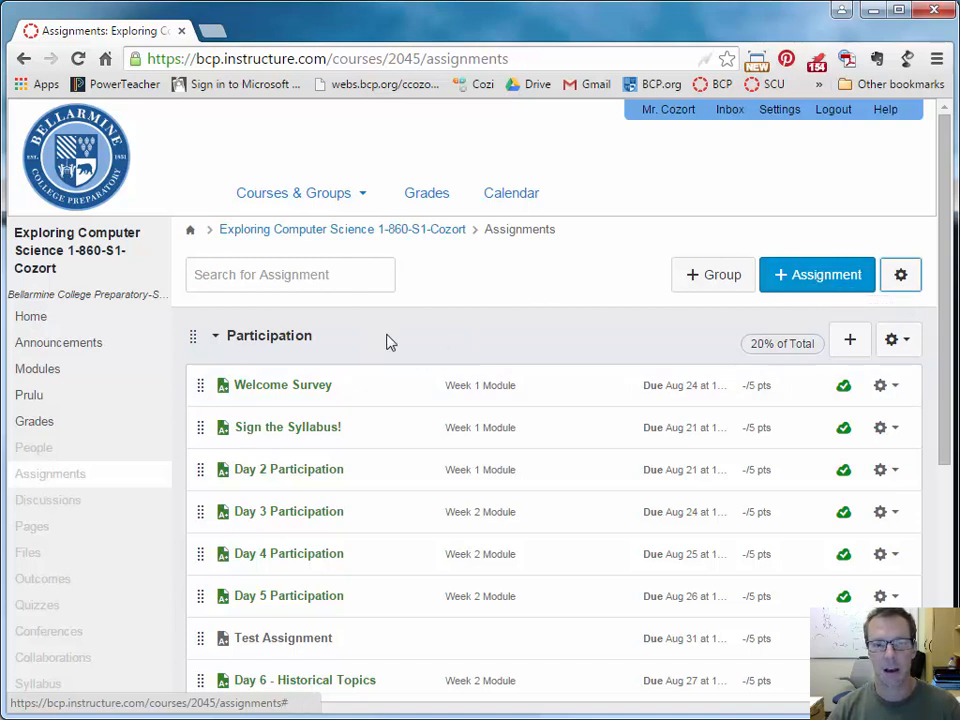
left_click(850, 340)
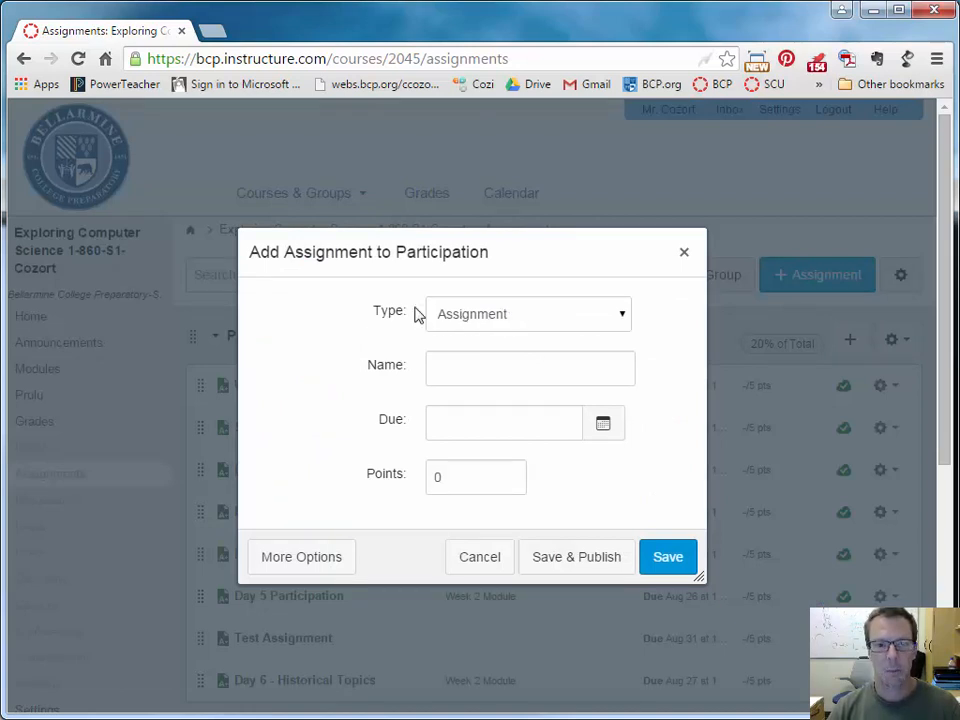
left_click(495, 316)
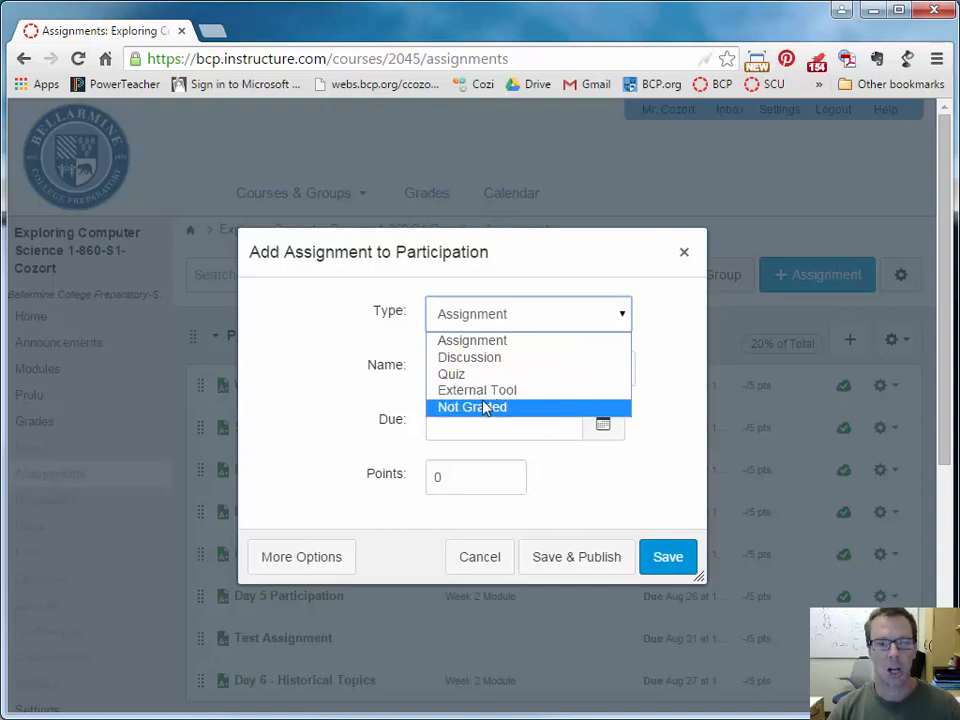
left_click(505, 317)
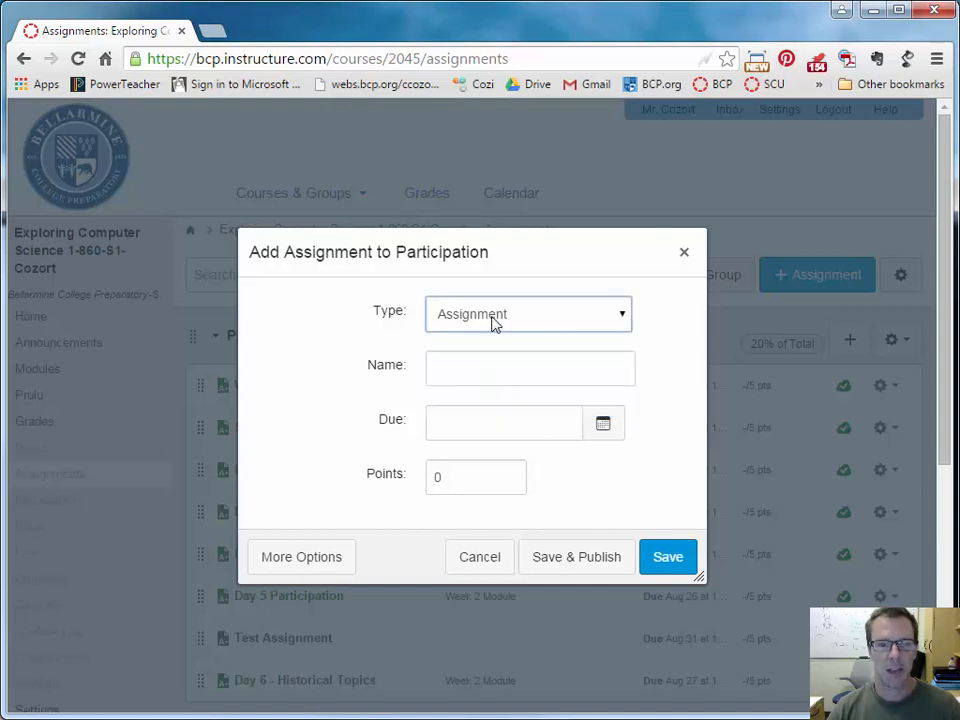
left_click(481, 363)
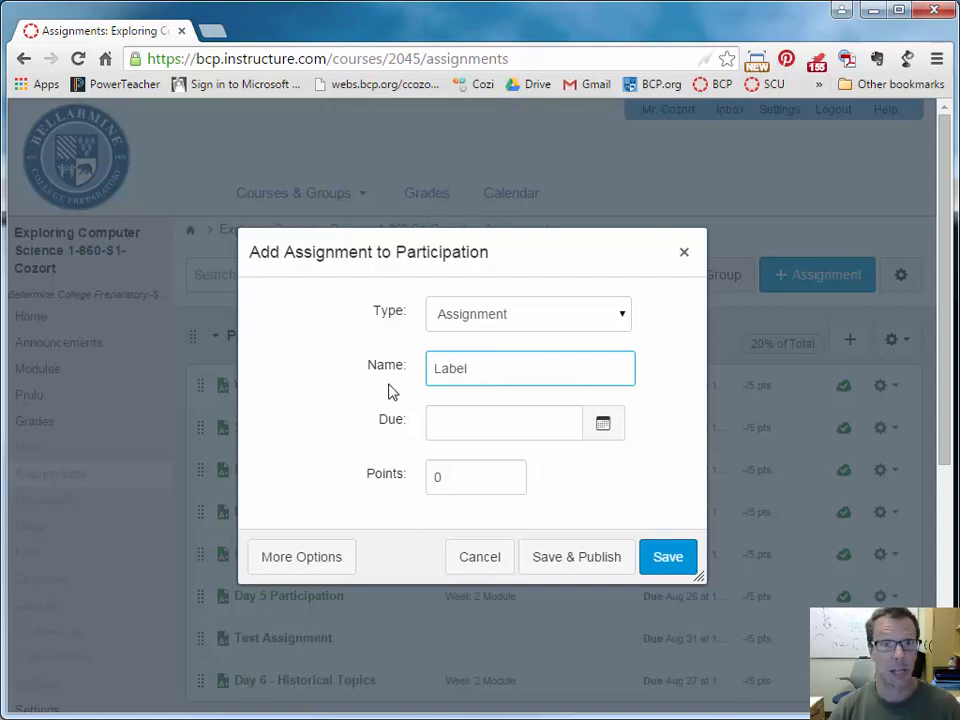
- Set the new assignment's due date to Aug 31, 2015 and its points to 5, and save it unpublished
left_click(603, 425)
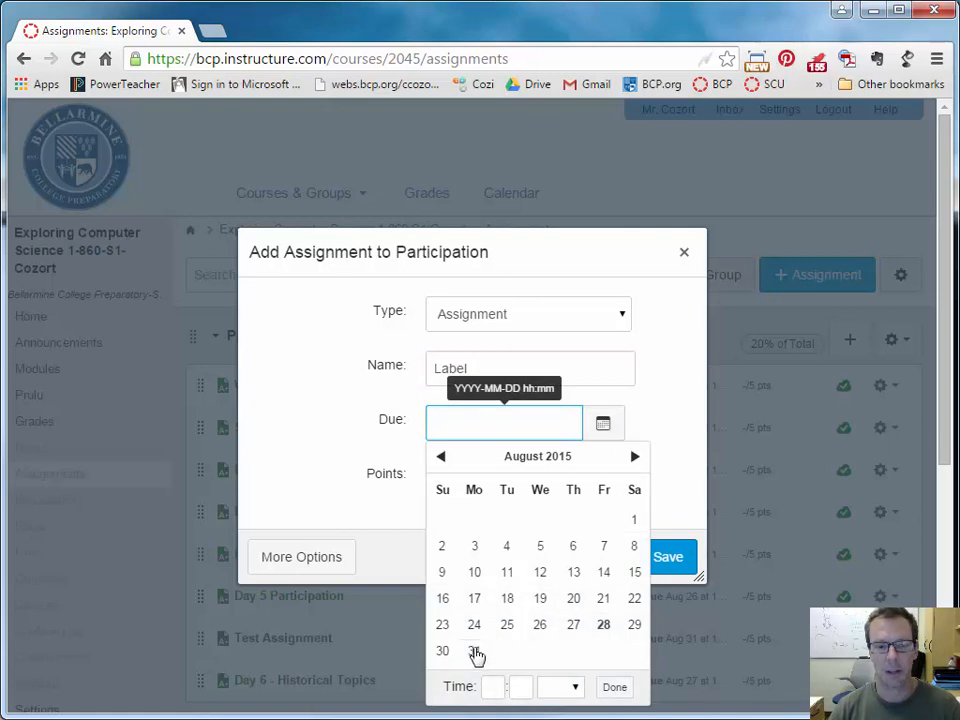
left_click(475, 651)
left_click(656, 403)
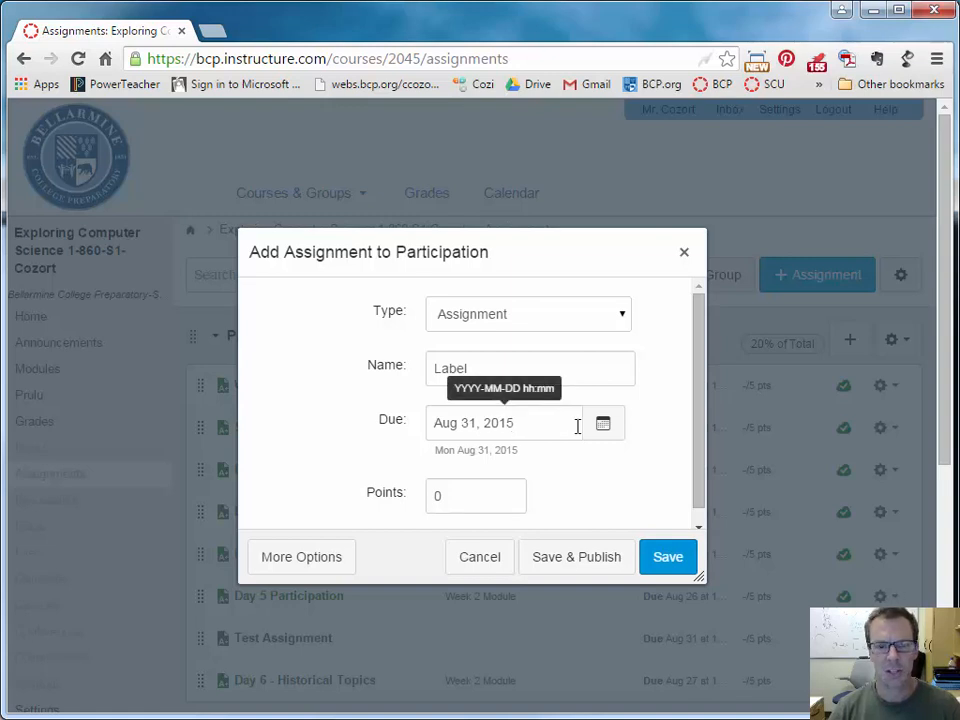
left_click(466, 505)
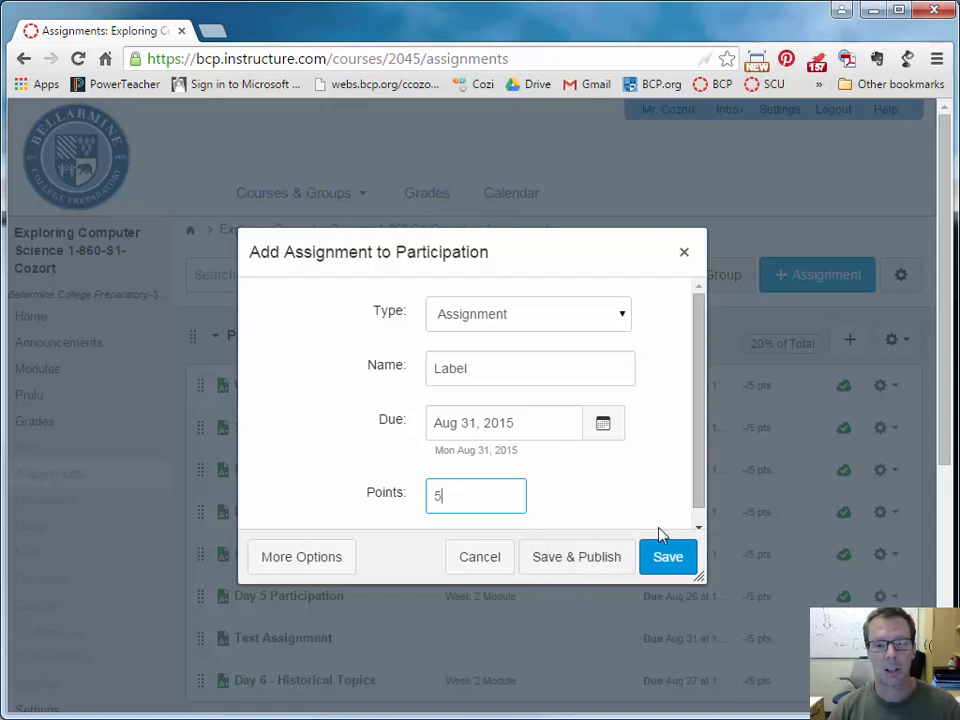
left_click(664, 557)
- View the Label assignment's edit form and its available actions, closing both without making changes
scroll(602, 491, "down", 2)
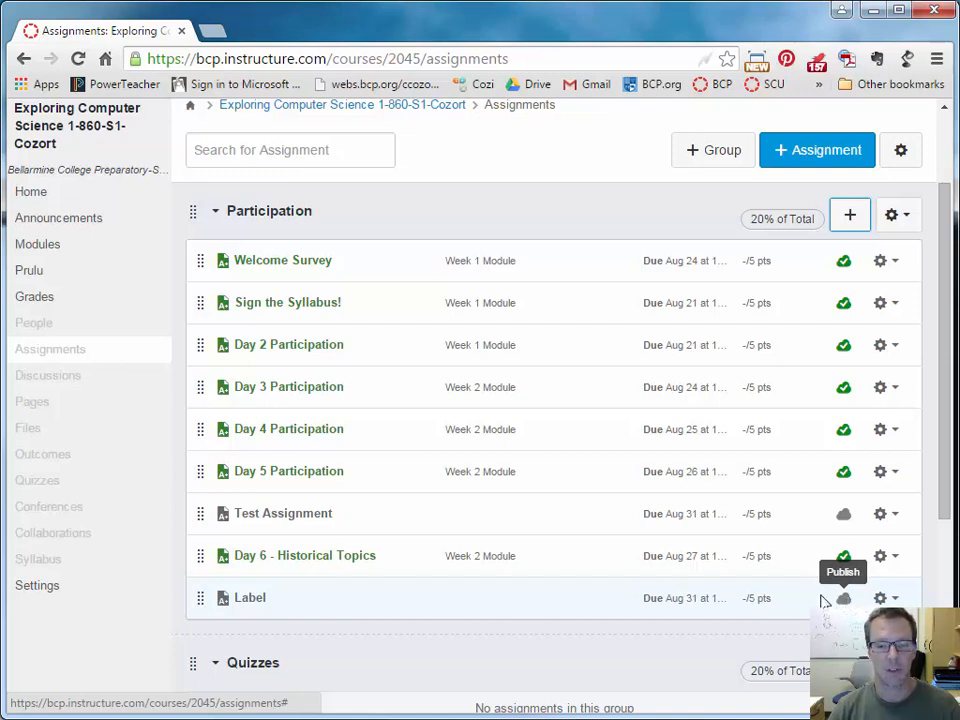
left_click(899, 601)
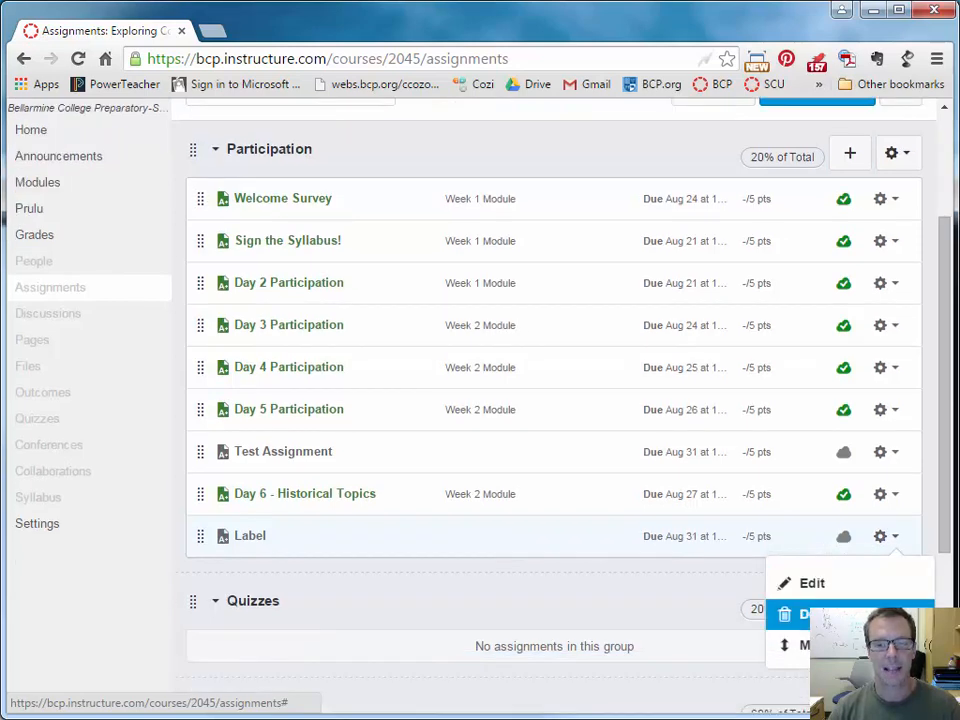
left_click(811, 586)
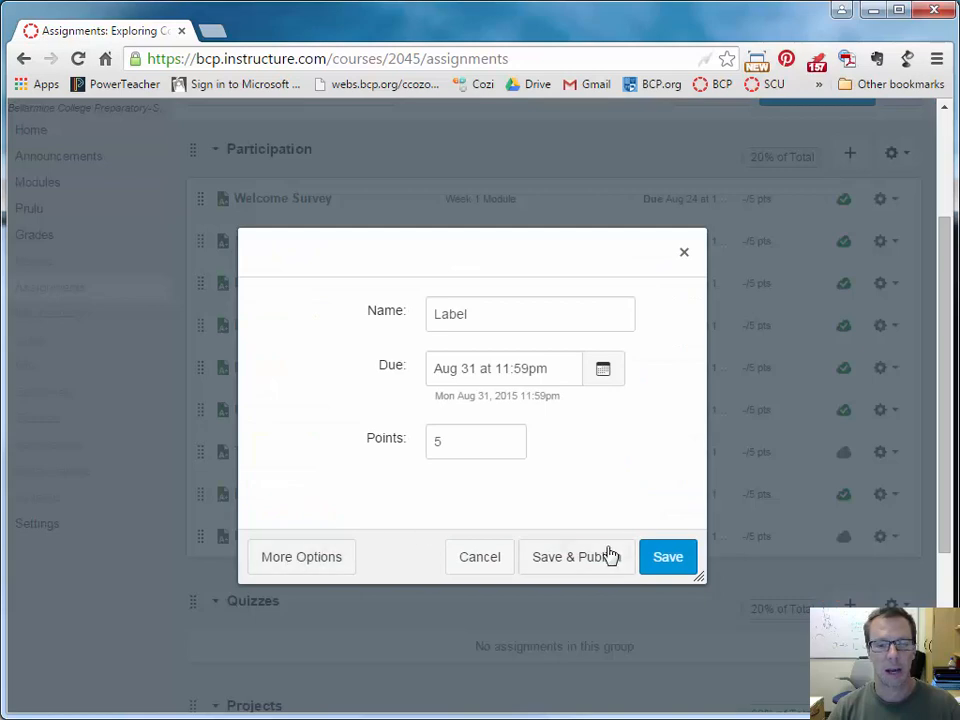
left_click(685, 254)
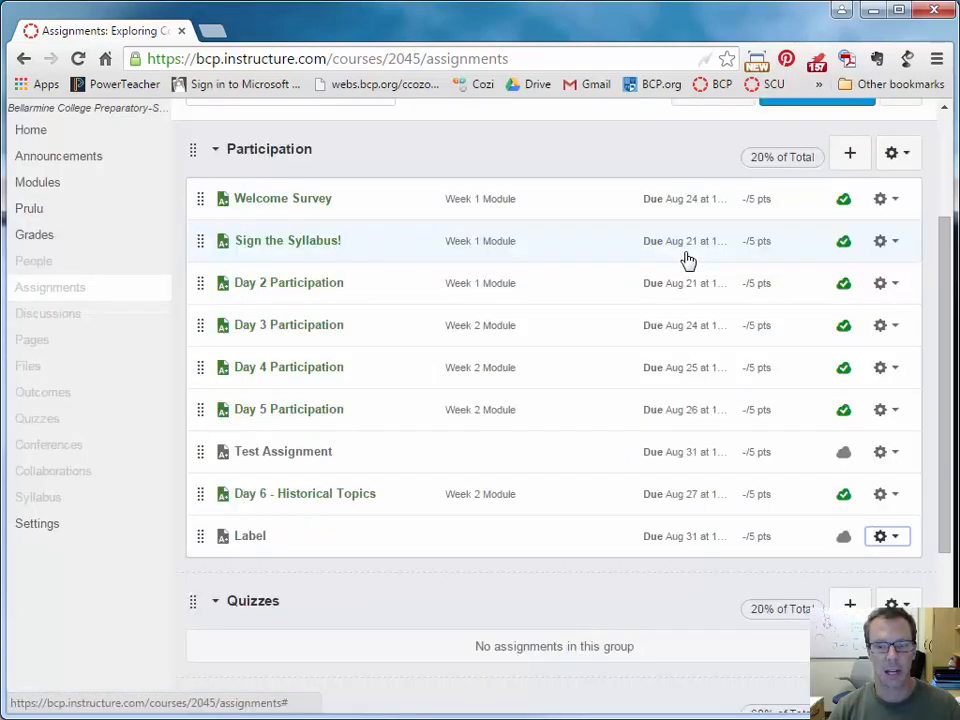
left_click(887, 538)
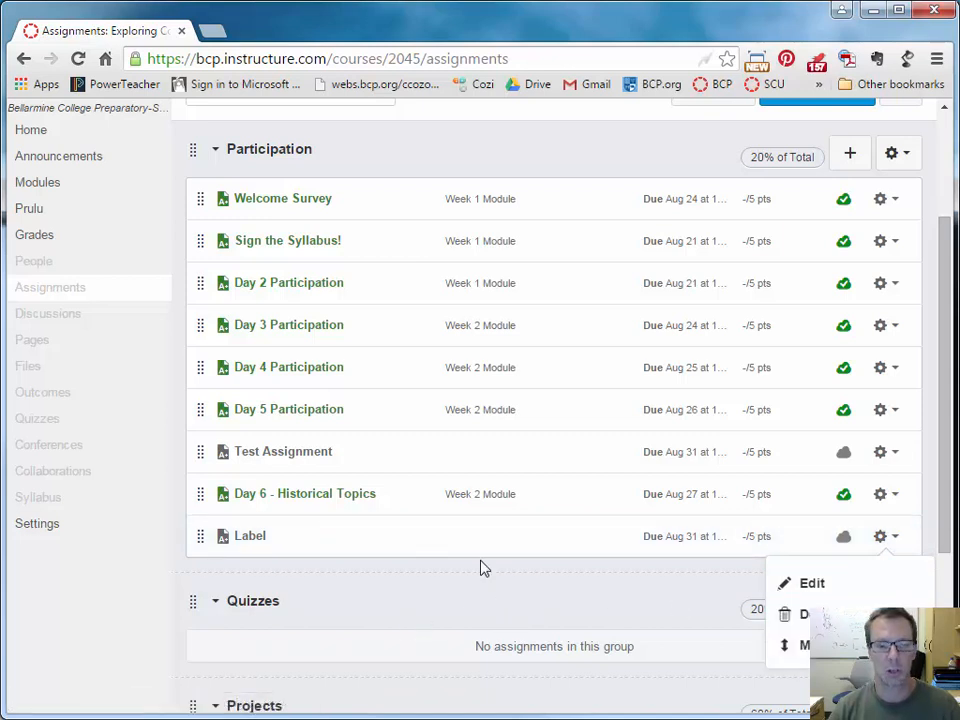
scroll(482, 568, "down", 1)
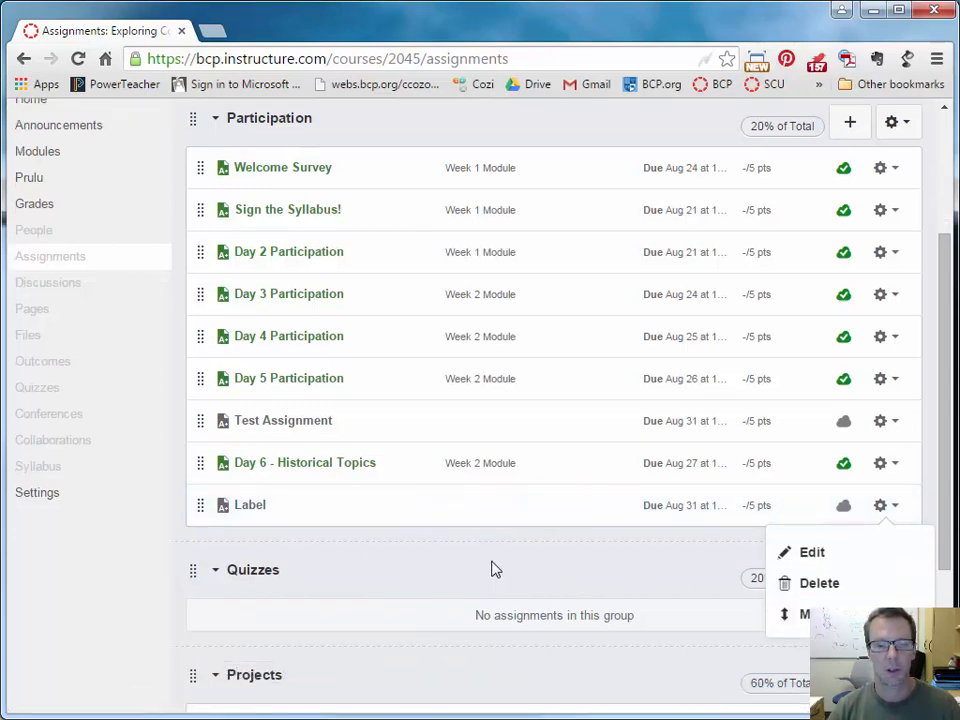
left_click(579, 553)
scroll(510, 570, "down", 3)
scroll(475, 484, "up", 10)
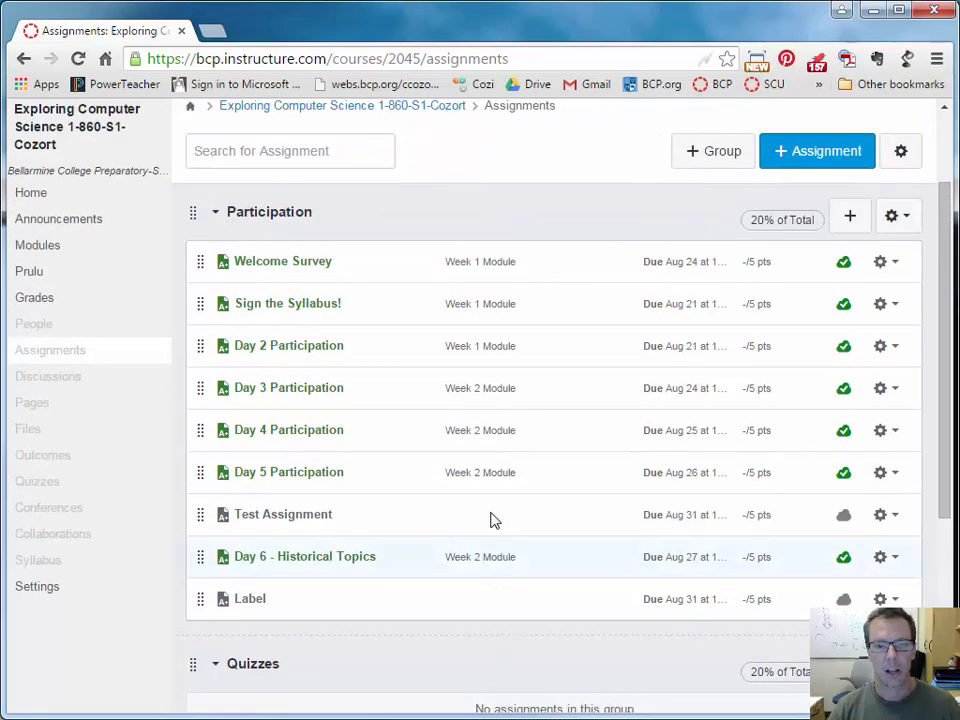